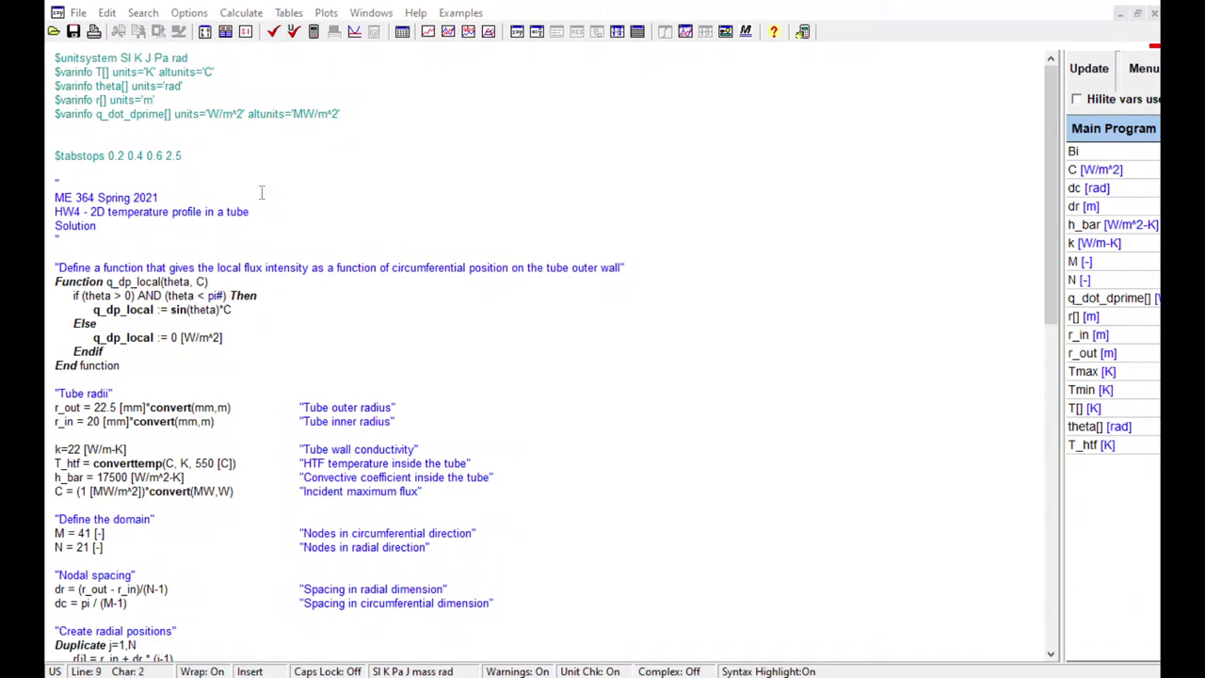
Solve the 977-equation tube-wall temperature model, giving Tmax 1006 K and Tmin 823.2 K.
{"action": "left_click", "coordinate": [278, 229]}
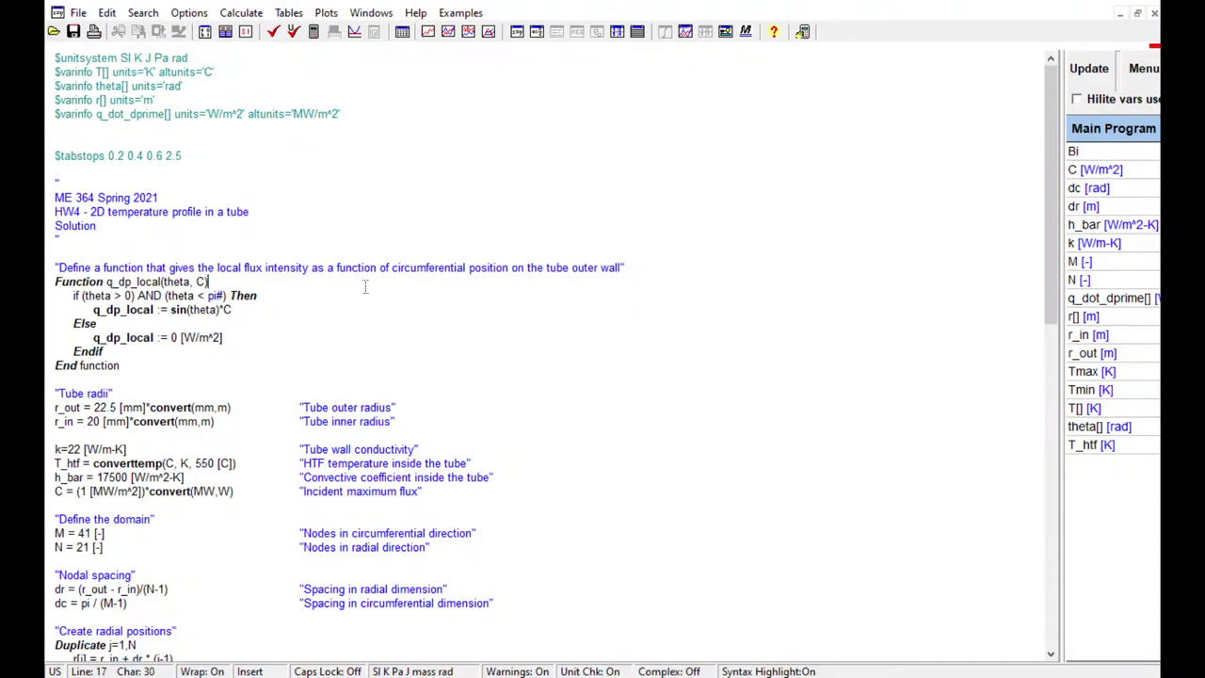
{"action": "key", "text": "F2"}
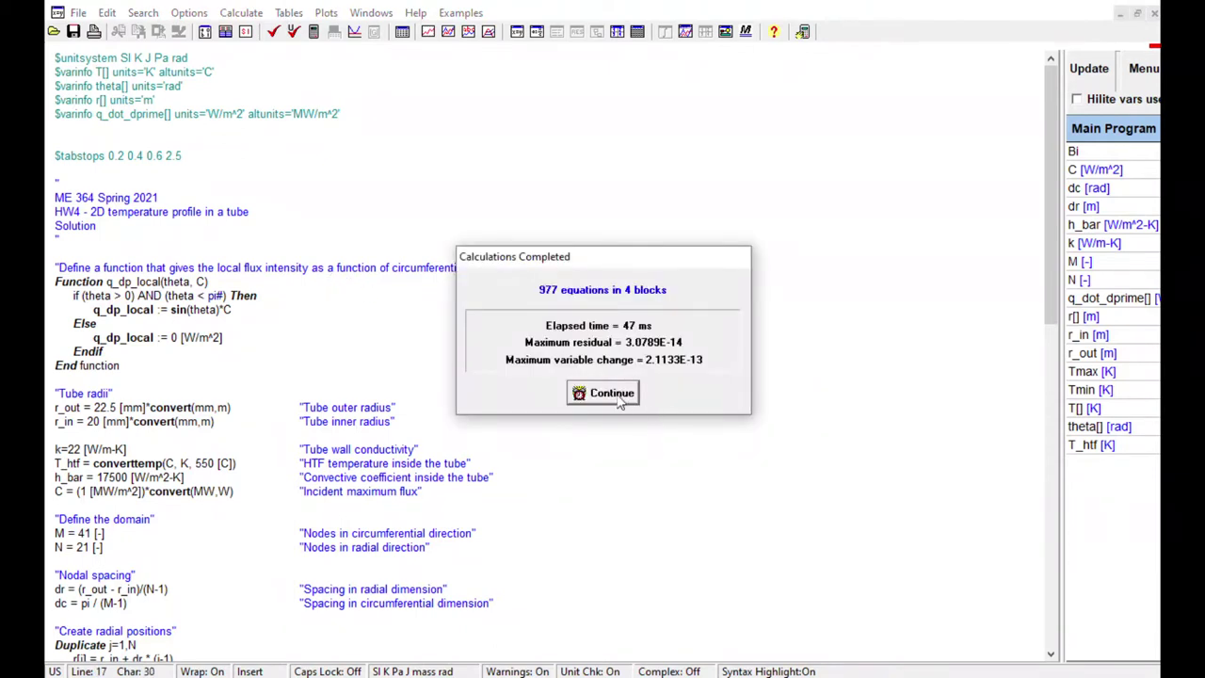
{"action": "left_click", "coordinate": [617, 396]}
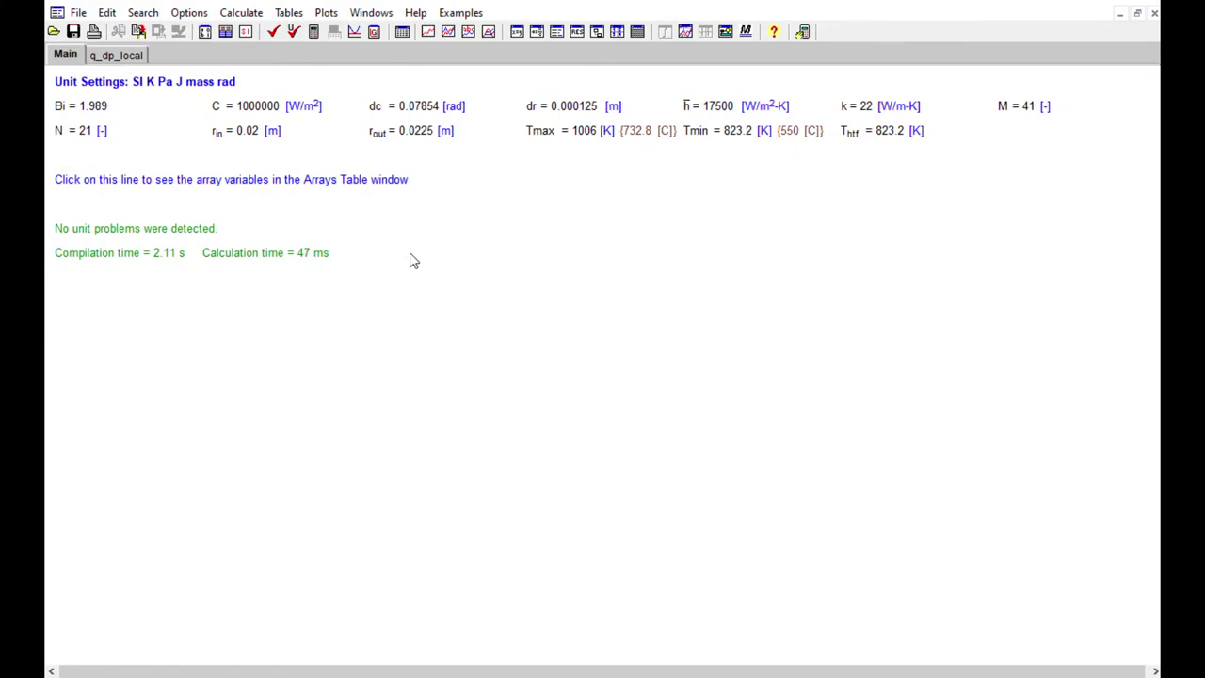
Open the Arrays table listing heat flux, radius and T[i,j] node temperatures.
{"action": "left_click", "coordinate": [372, 15]}
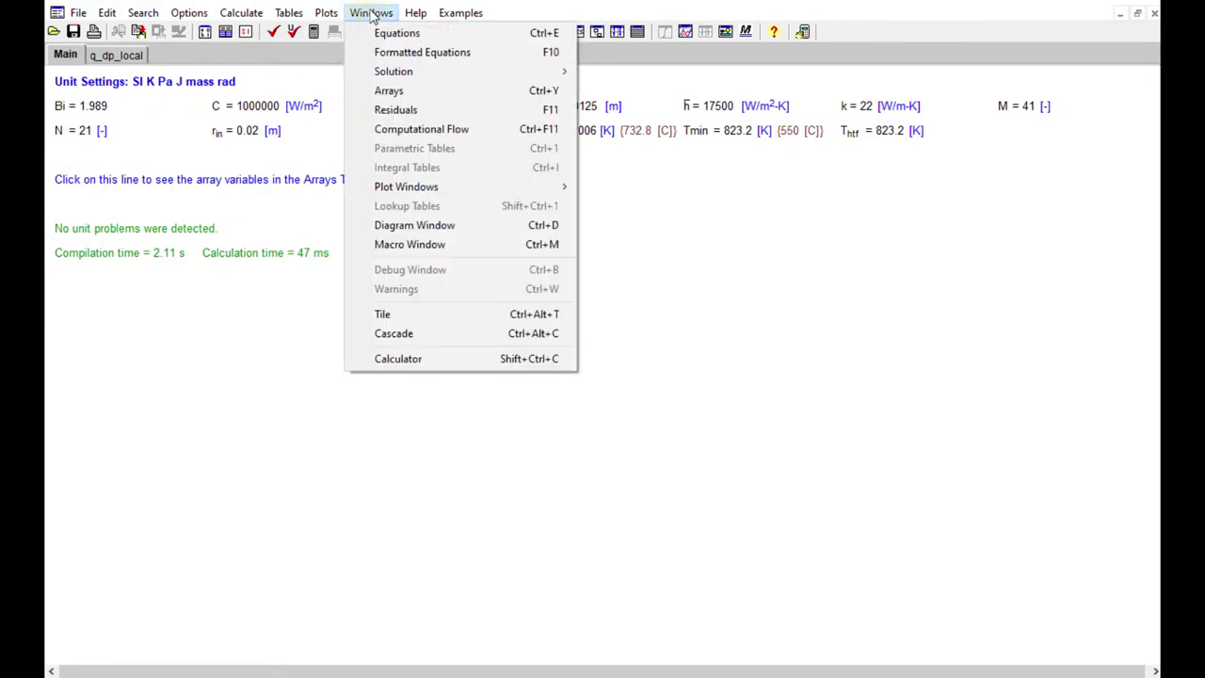
{"action": "left_click", "coordinate": [526, 92]}
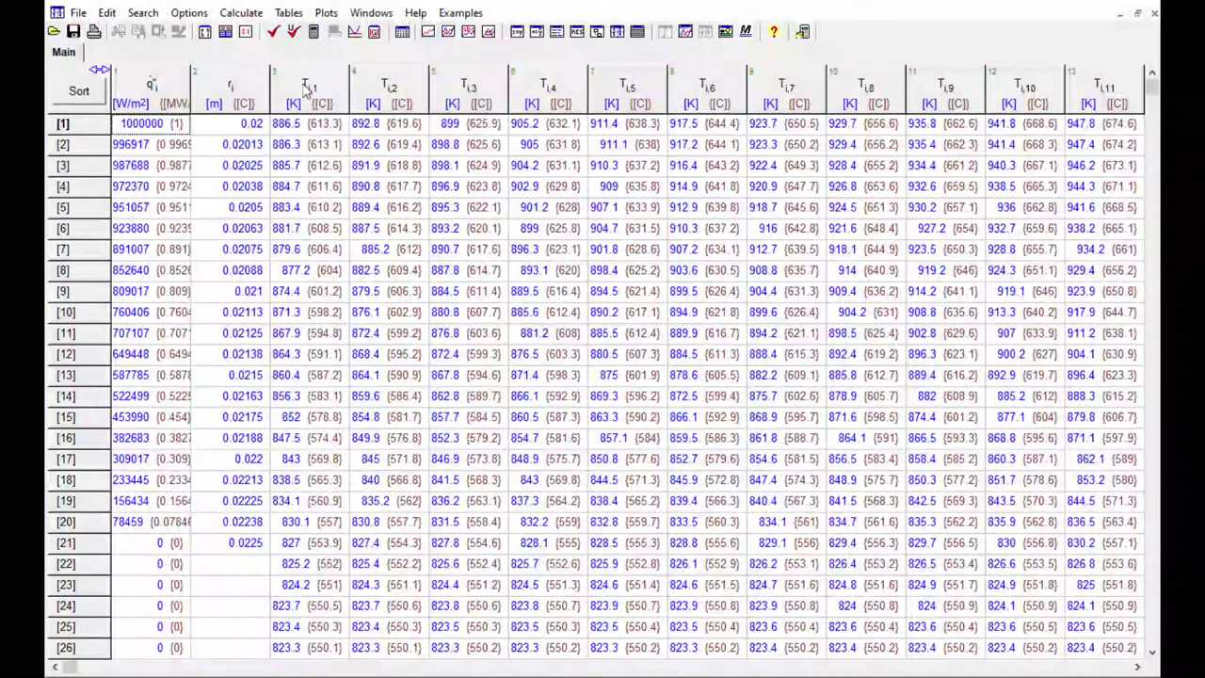
{"action": "left_click", "coordinate": [81, 92]}
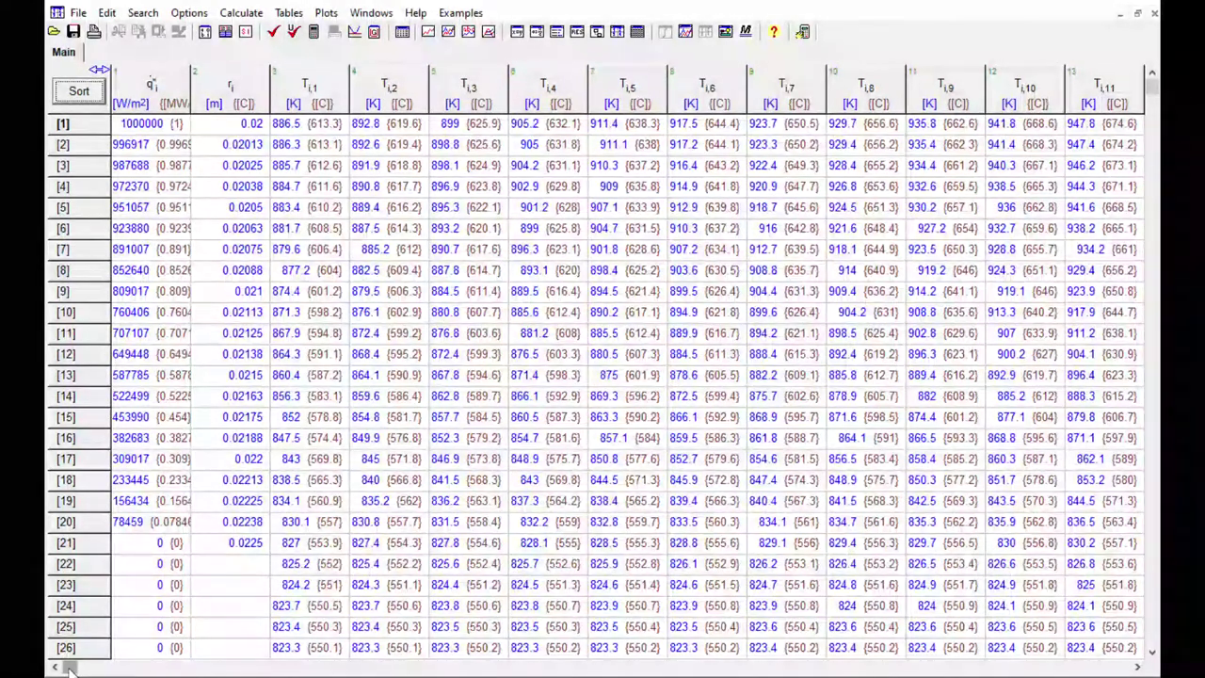
{"action": "left_click_drag", "start_coordinate": [70, 669], "coordinate": [115, 669]}
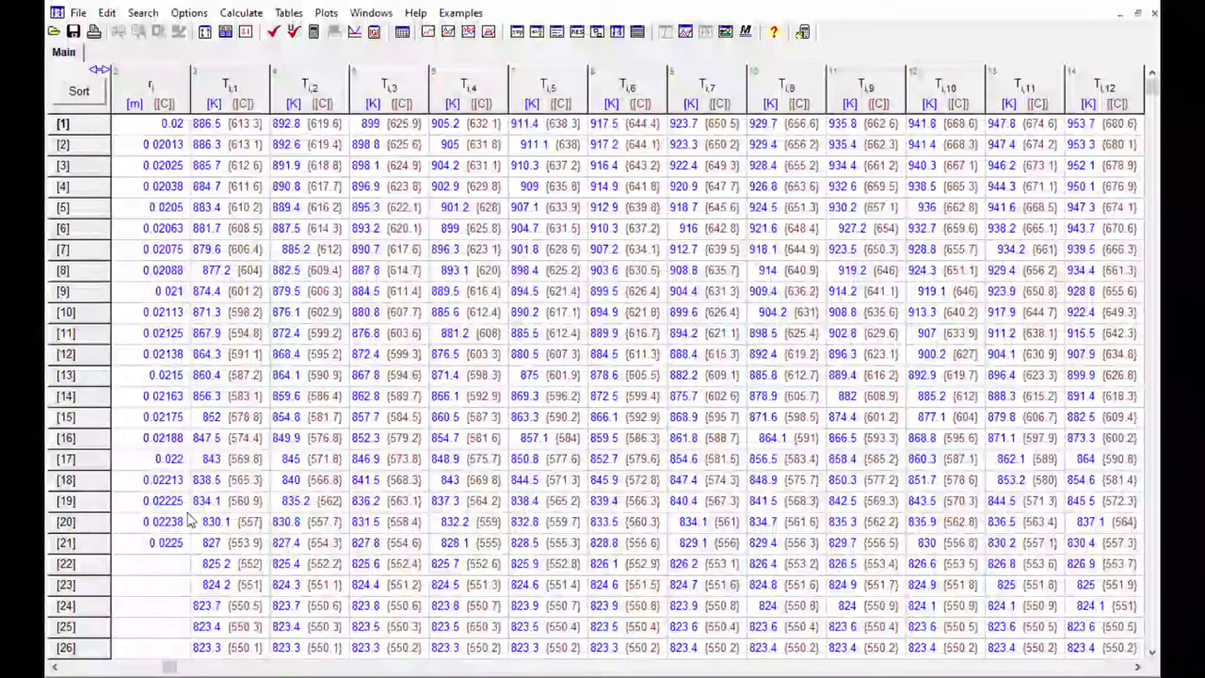
{"action": "left_click_drag", "start_coordinate": [168, 667], "coordinate": [1121, 667]}
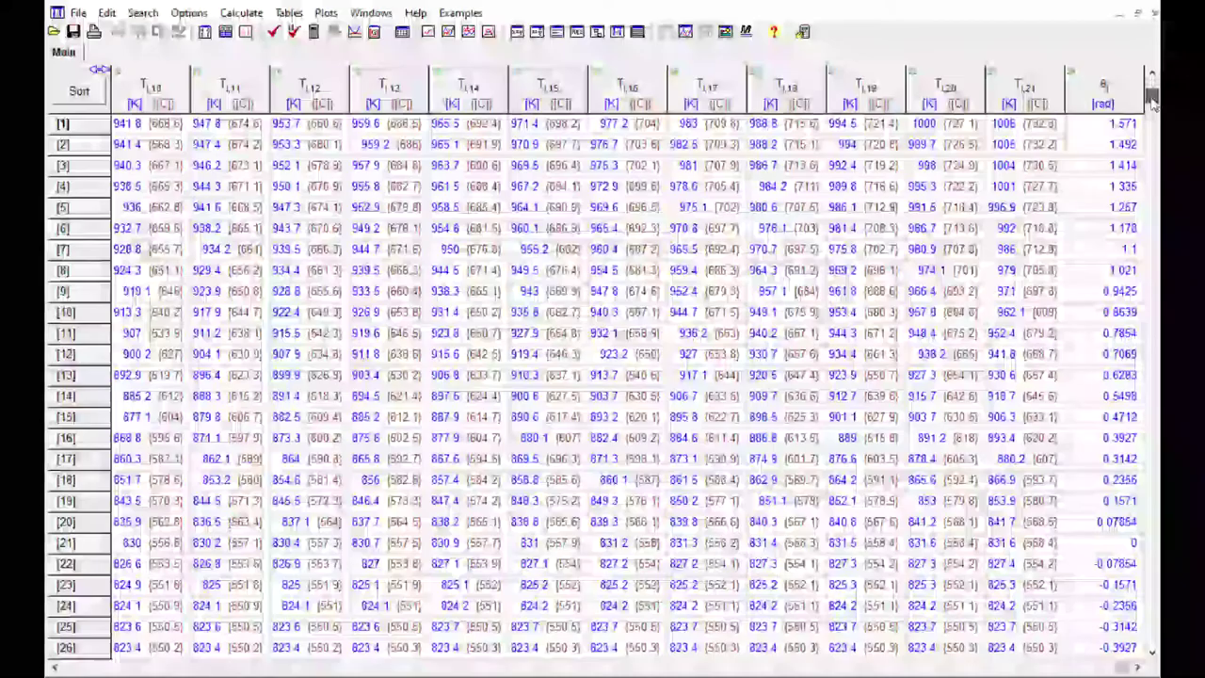
{"action": "left_click_drag", "start_coordinate": [1153, 86], "coordinate": [1148, 212]}
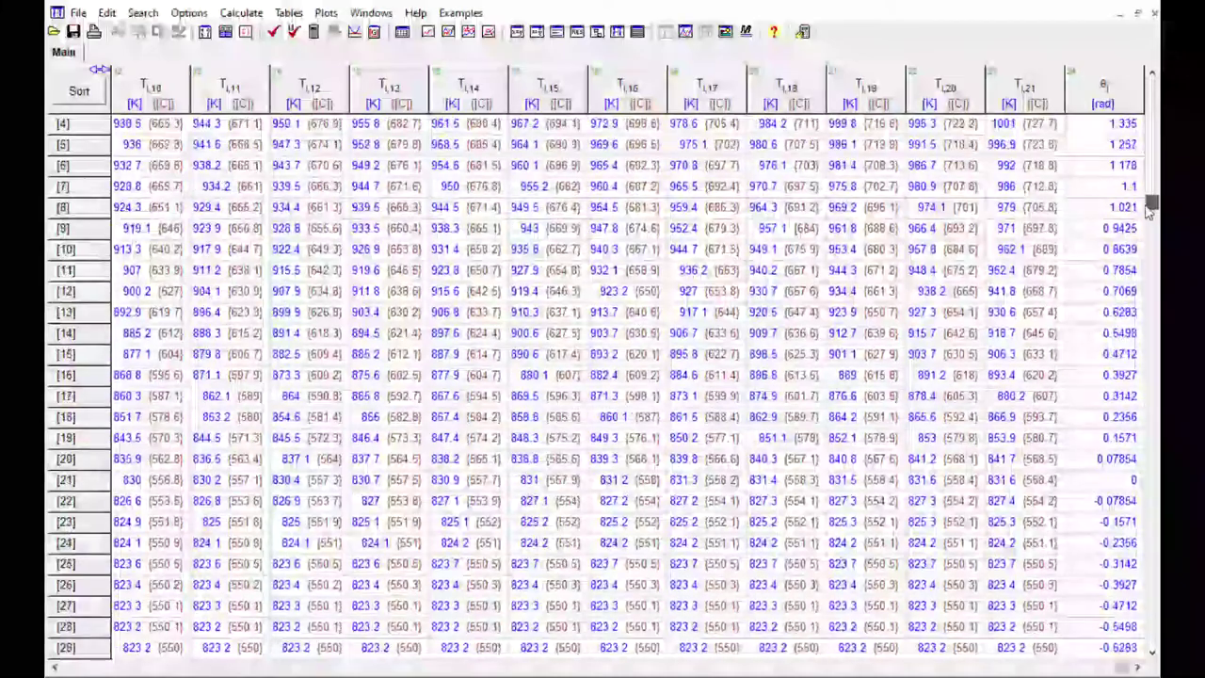
{"action": "left_click_drag", "start_coordinate": [1153, 553], "coordinate": [1151, 643]}
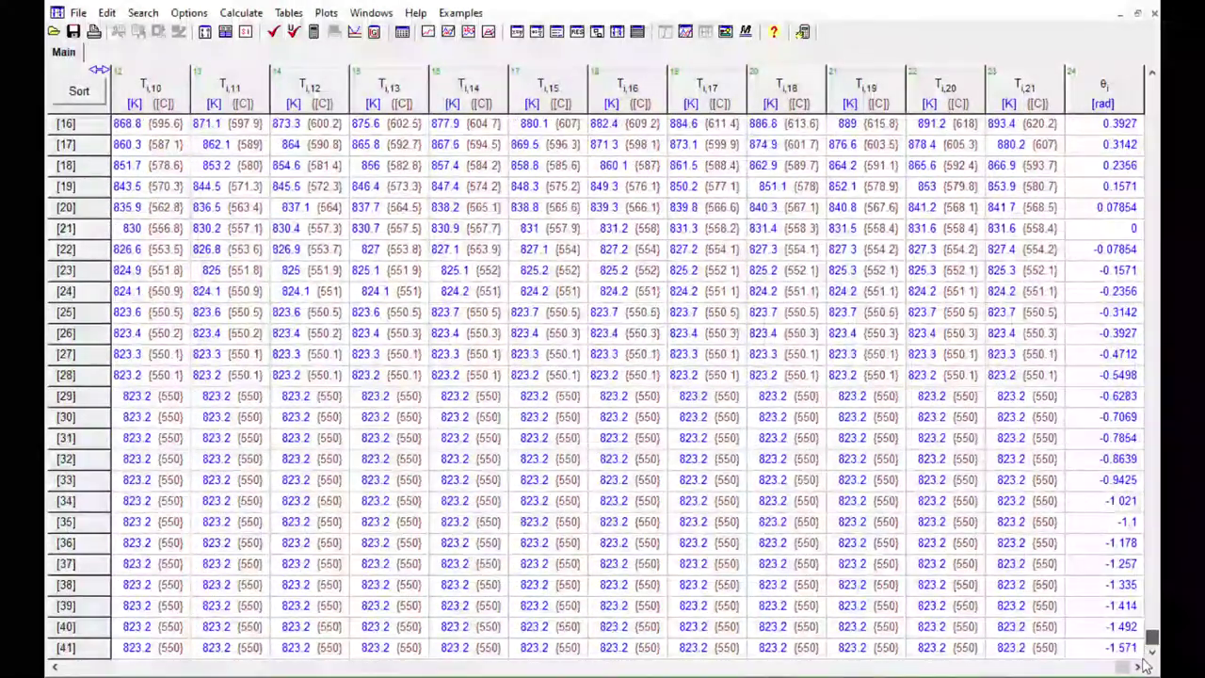
{"action": "left_click_drag", "start_coordinate": [1151, 386], "coordinate": [1138, 107]}
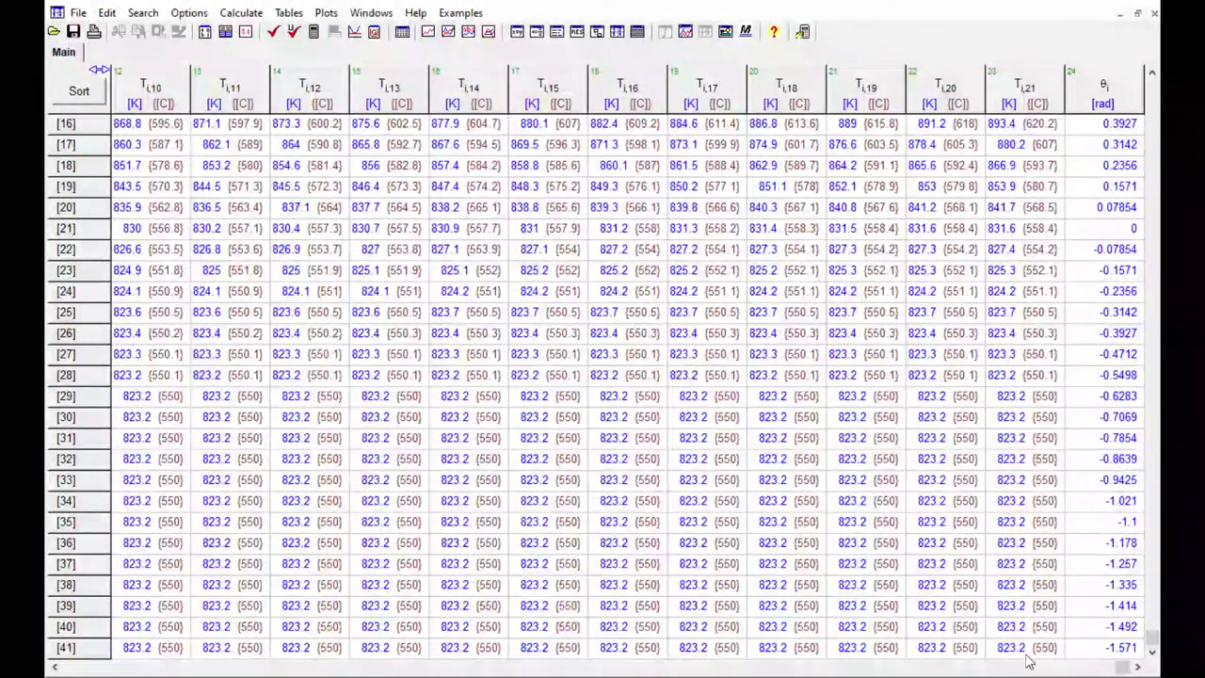
{"action": "left_click_drag", "start_coordinate": [603, 666], "coordinate": [132, 663]}
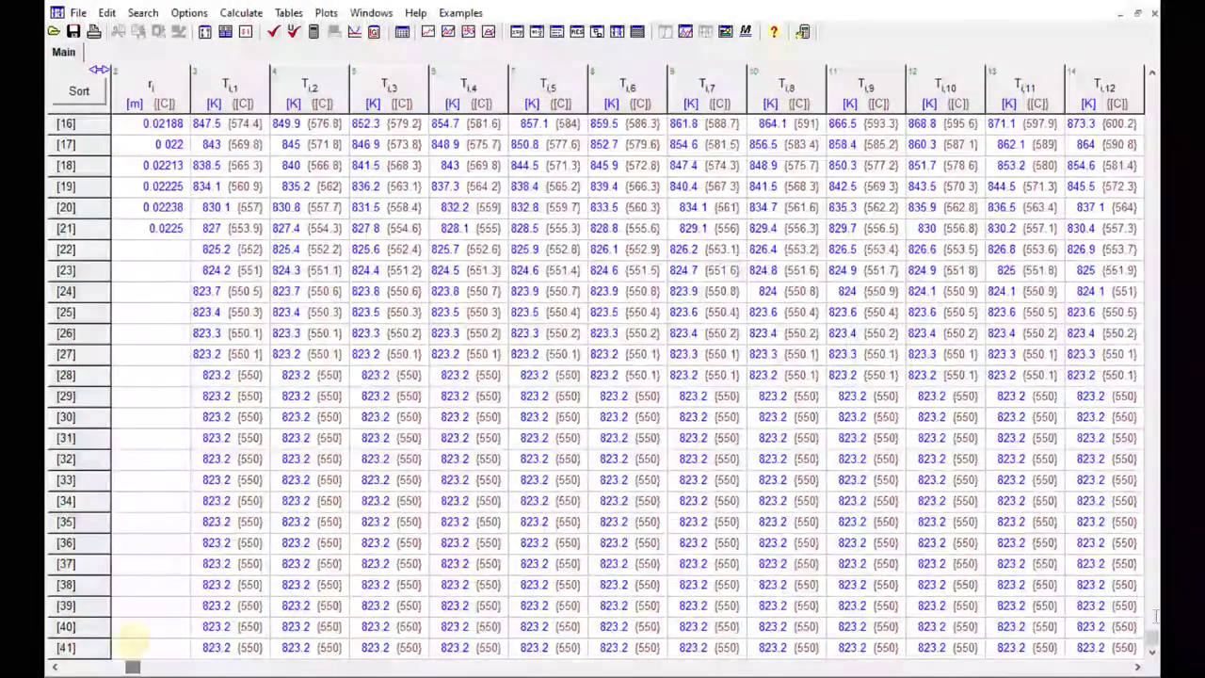
{"action": "scroll", "coordinate": [752, 162], "scroll_direction": "up", "scroll_amount": 5}
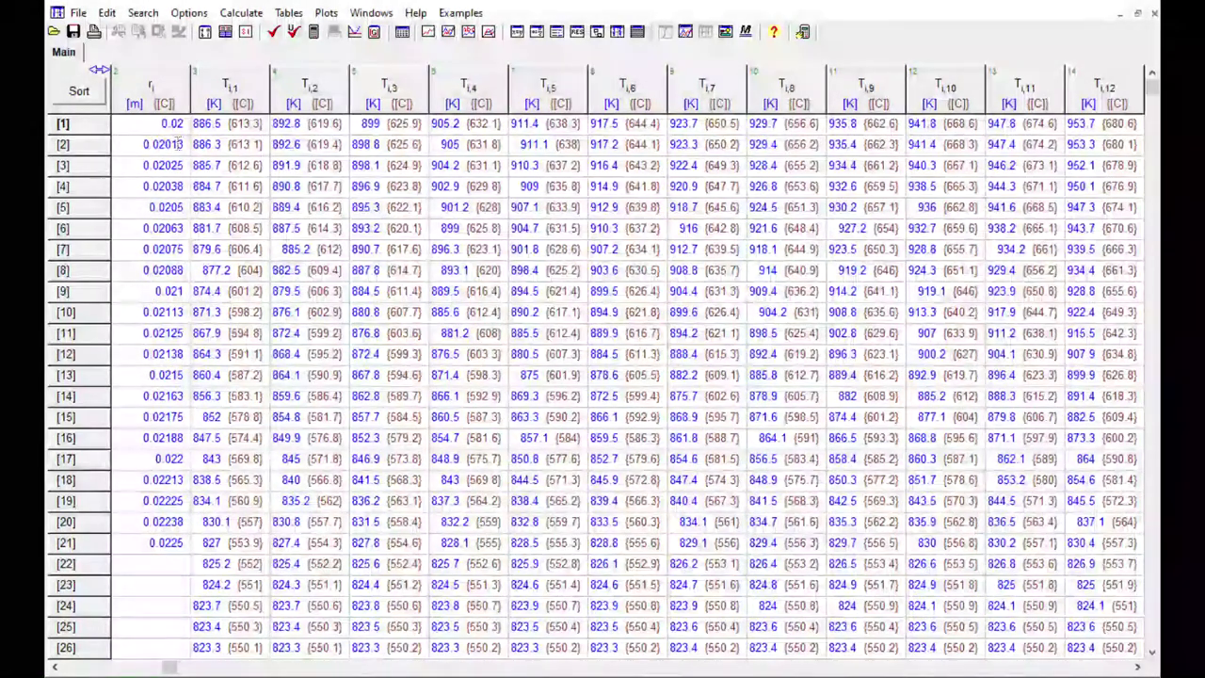
Start a new X-Y-Z plot, Plot 3, reading the Arrays Table as 2-D data.
{"action": "left_click", "coordinate": [327, 15]}
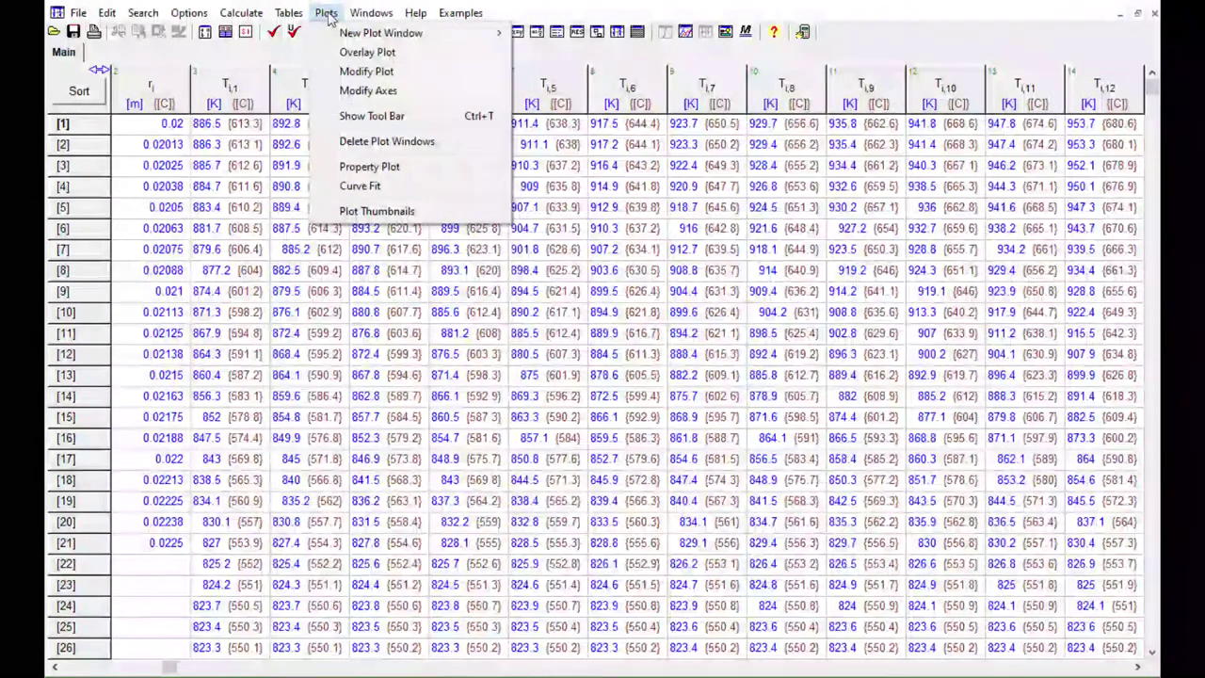
{"action": "mouse_move", "coordinate": [364, 35]}
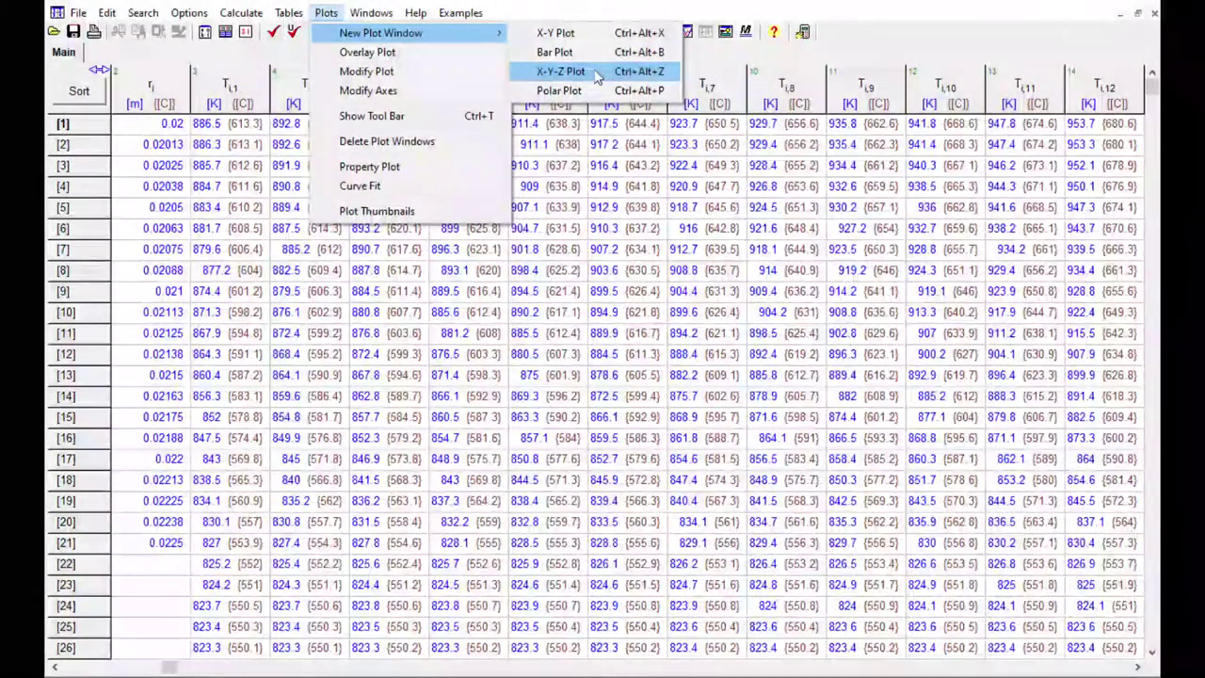
{"action": "left_click", "coordinate": [597, 72]}
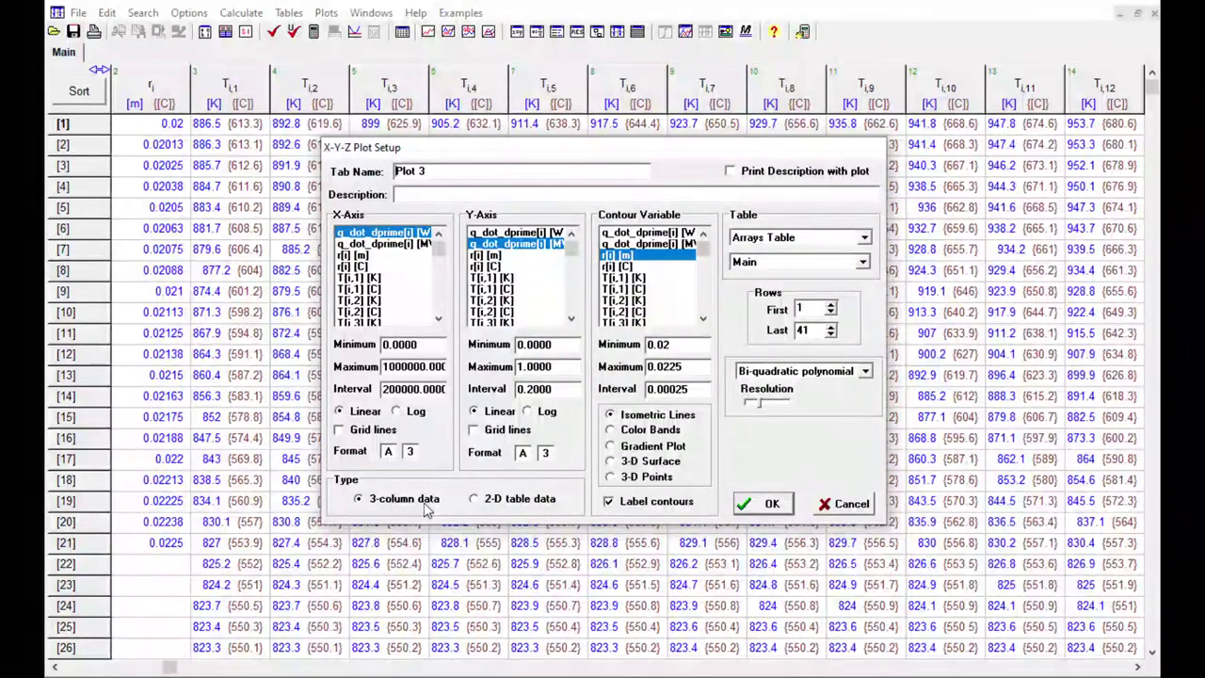
{"action": "left_click", "coordinate": [475, 500]}
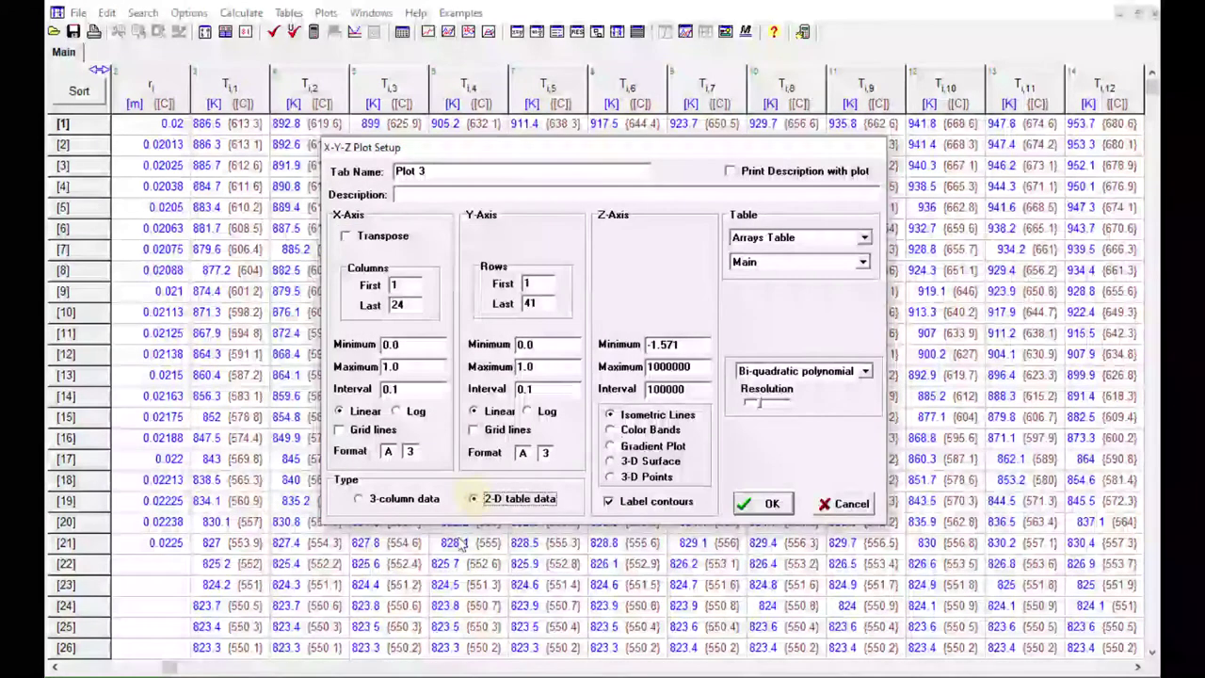
Transpose the Plot 3 data and set the first row to 3, using rows 3–23 and columns 1–41.
{"action": "left_click", "coordinate": [347, 236]}
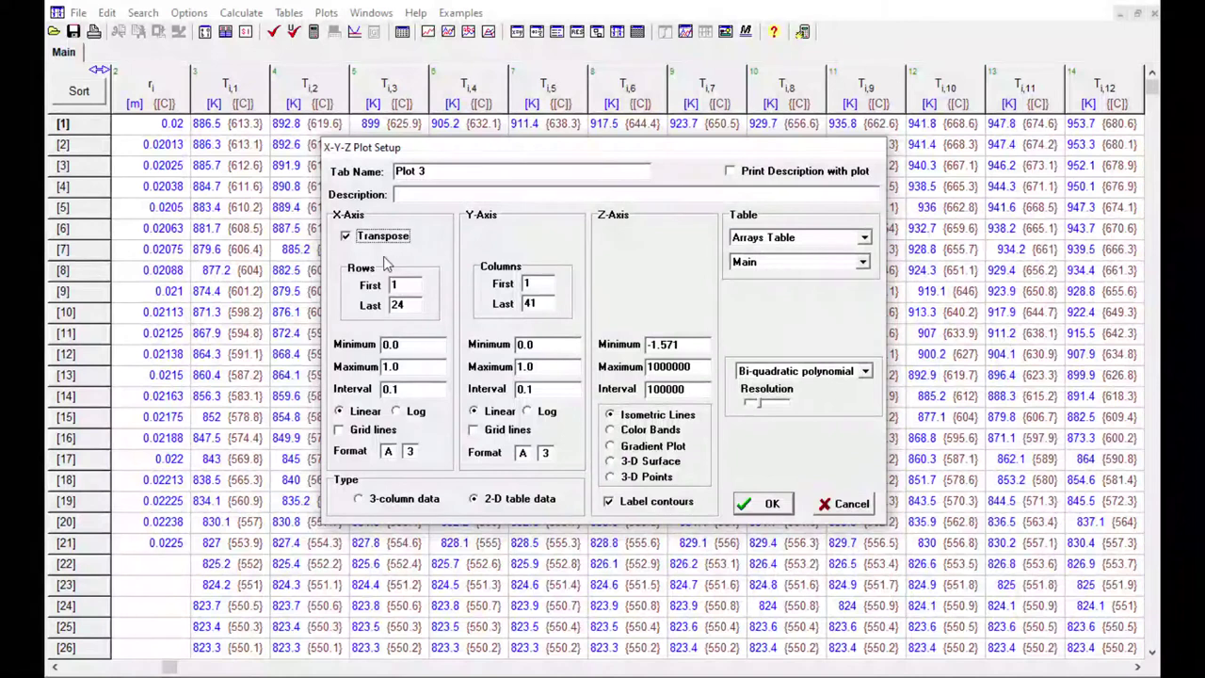
{"action": "double_click", "coordinate": [410, 283]}
{"action": "type", "text": "3"}
{"action": "key", "text": "Tab"}
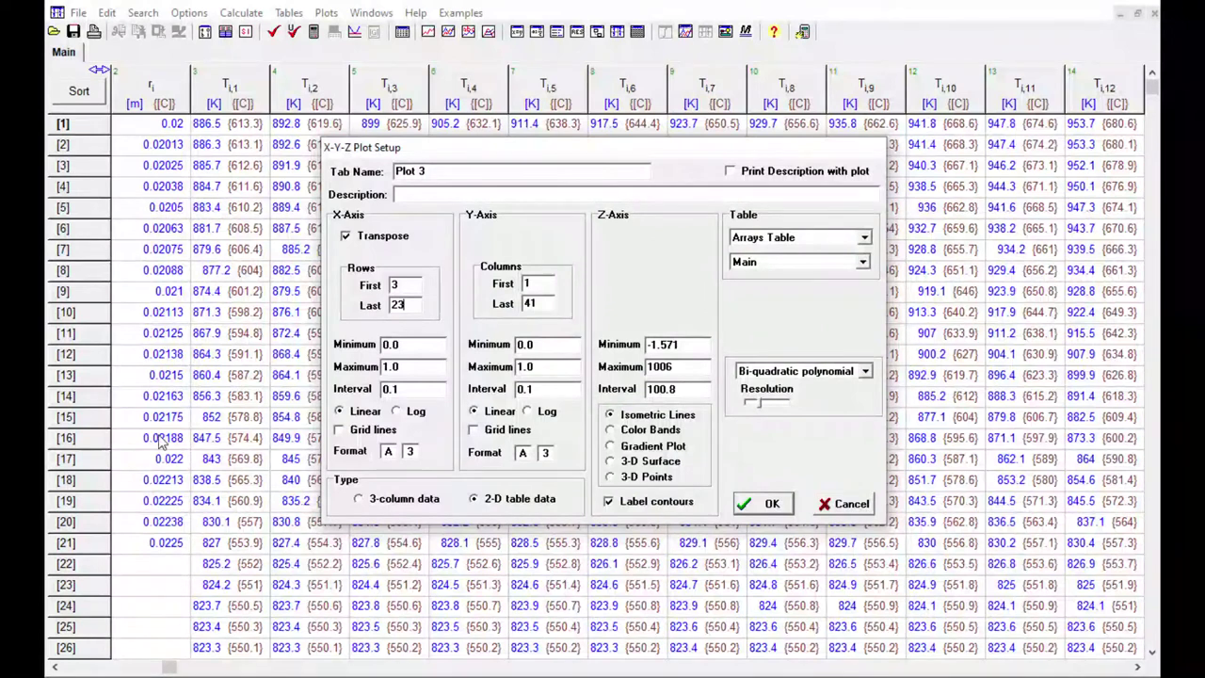
{"action": "left_click", "coordinate": [345, 234]}
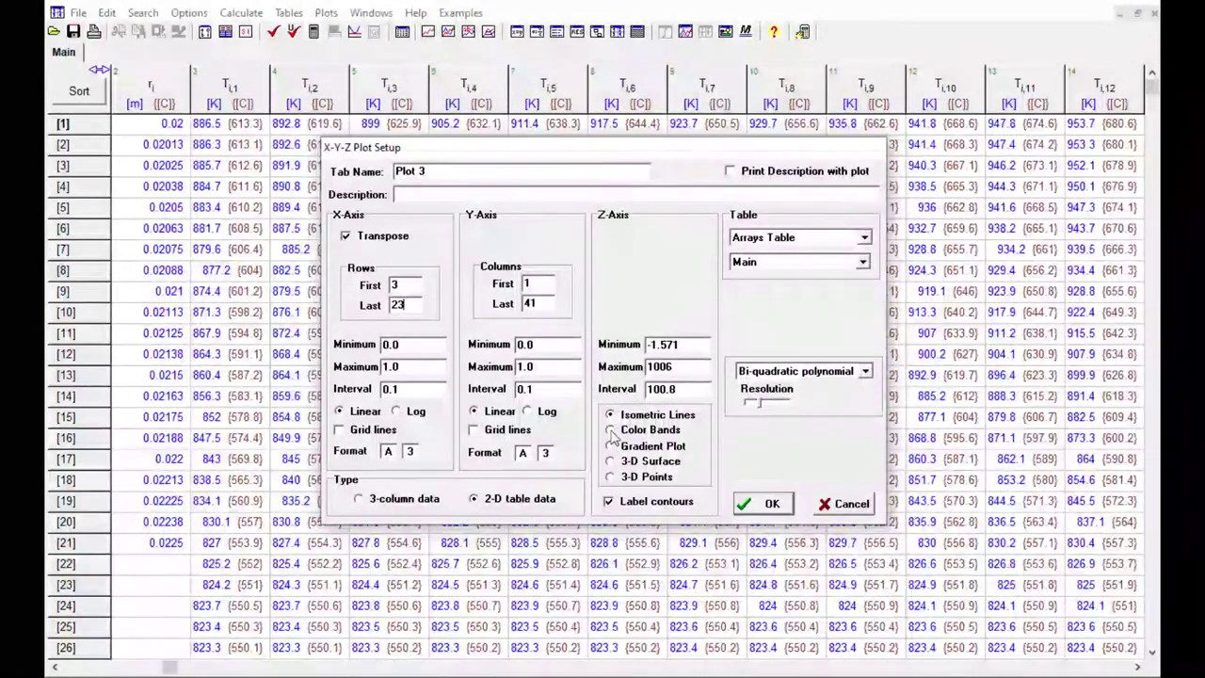
Draw color bands with contour minimum 820, interval 10, and radial basis function interpolation.
{"action": "left_click", "coordinate": [611, 432]}
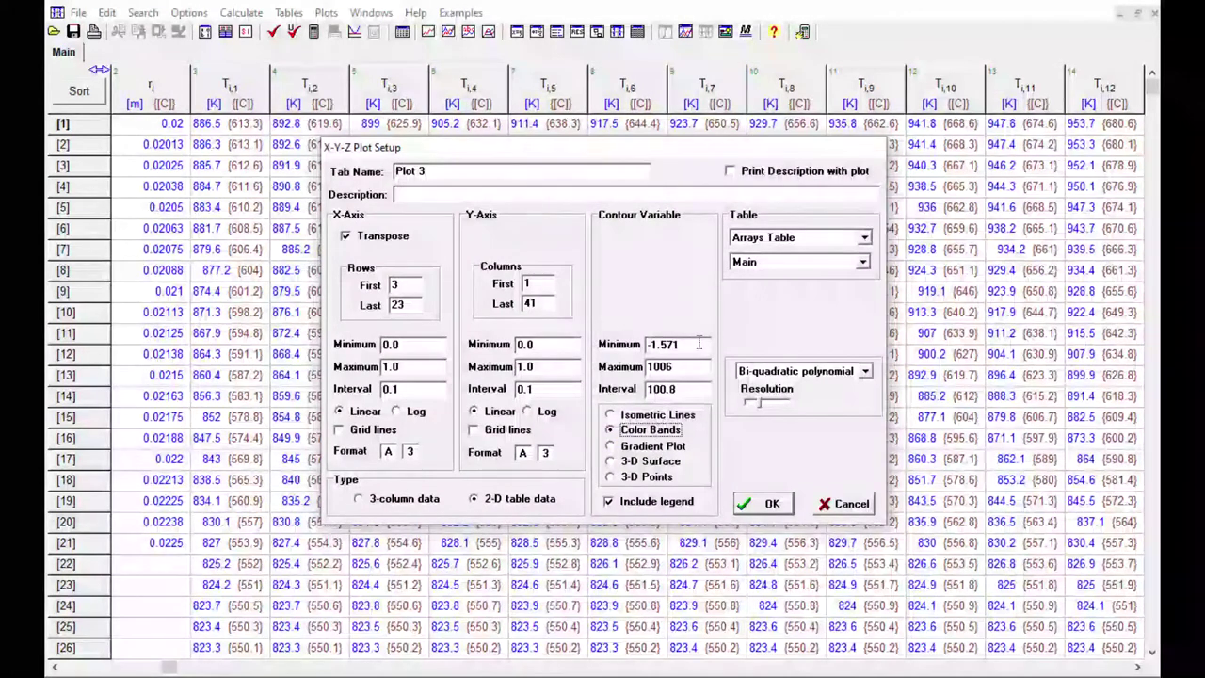
{"action": "left_click_drag", "start_coordinate": [687, 344], "coordinate": [629, 346]}
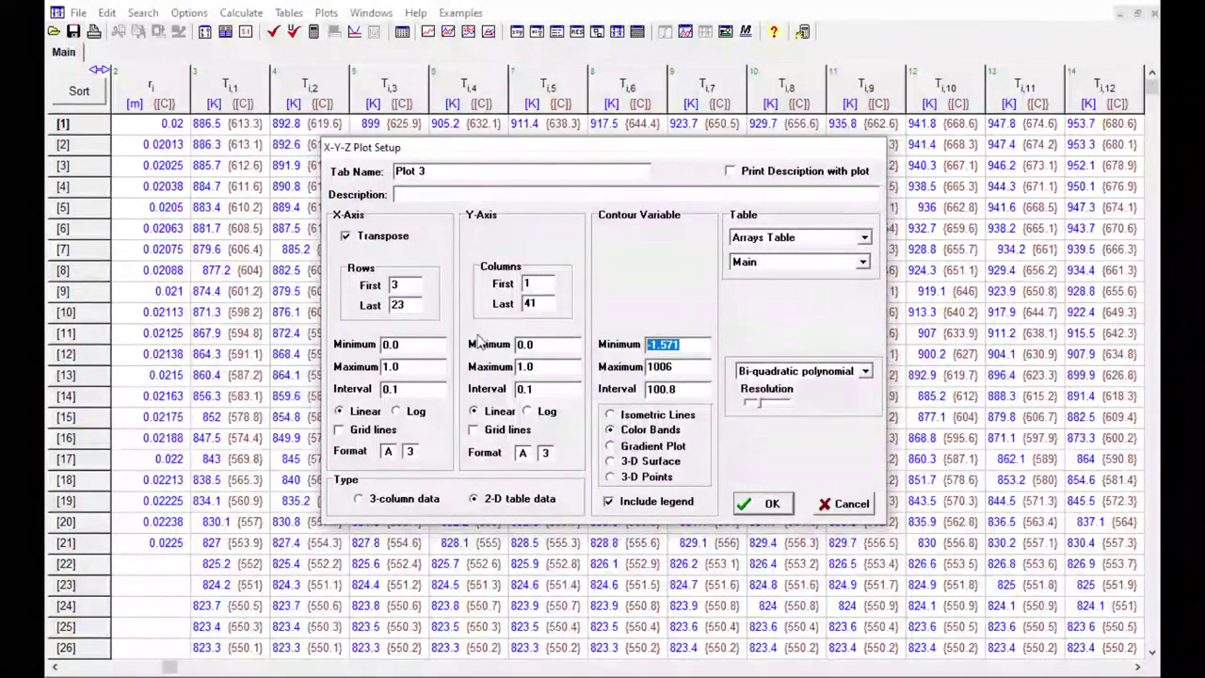
{"action": "type", "text": "820"}
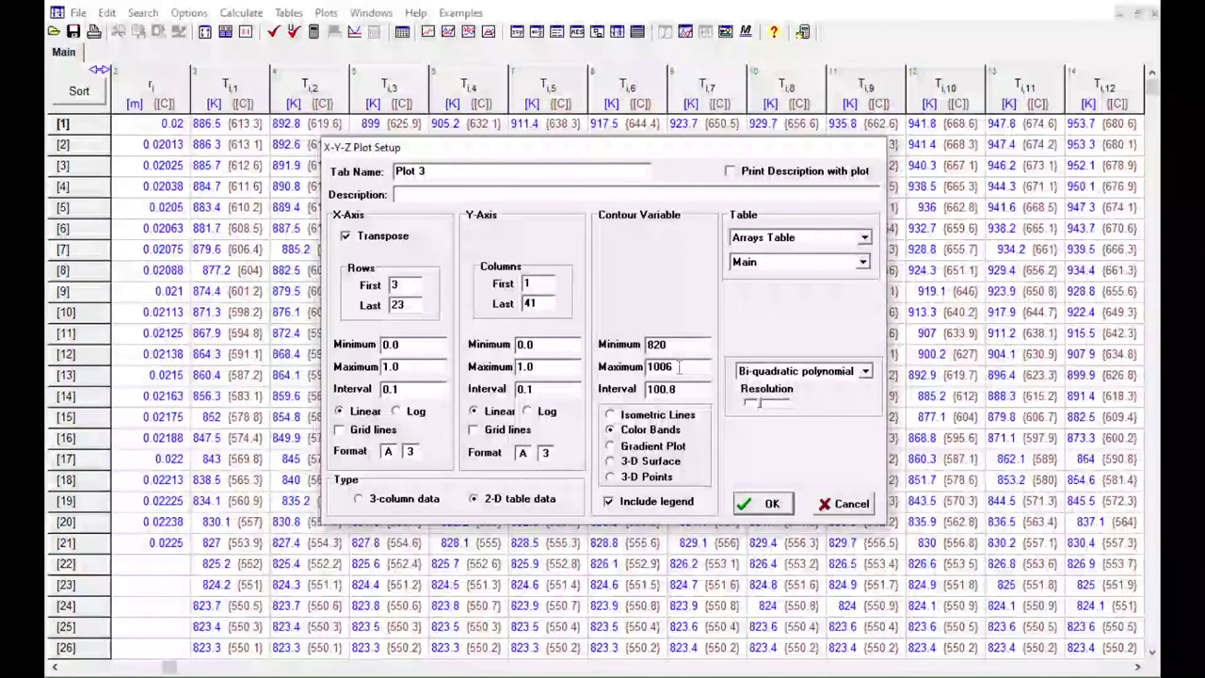
{"action": "left_click_drag", "start_coordinate": [694, 389], "coordinate": [646, 389]}
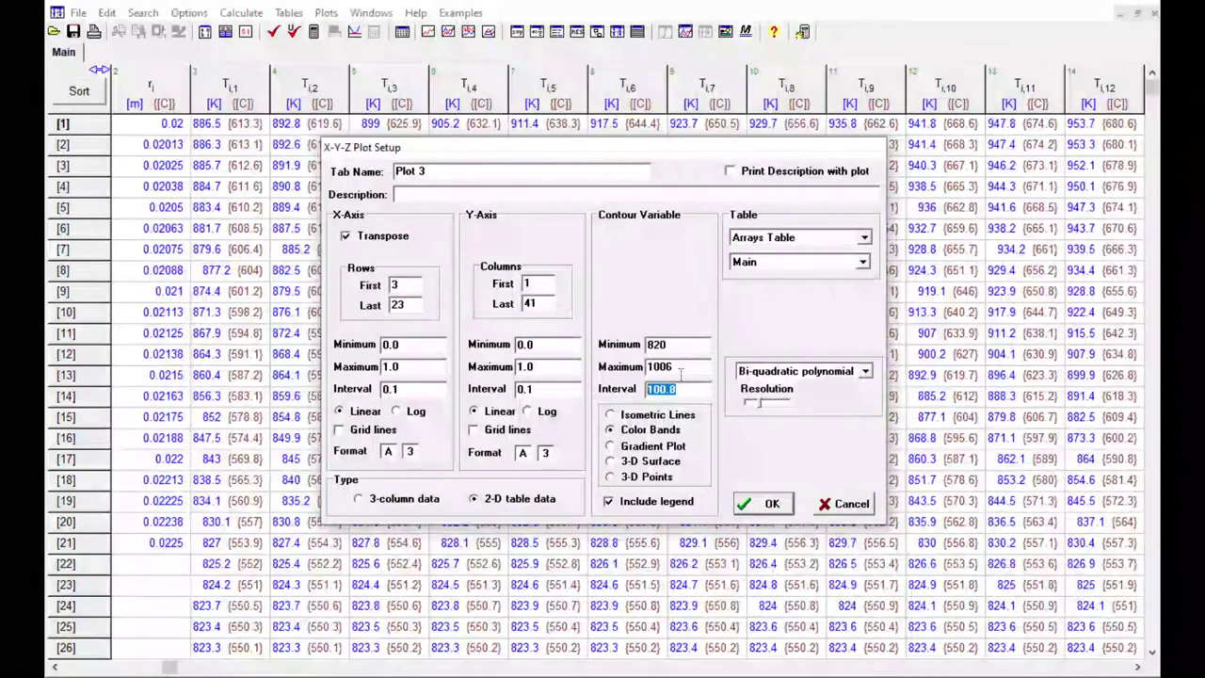
{"action": "type", "text": "10"}
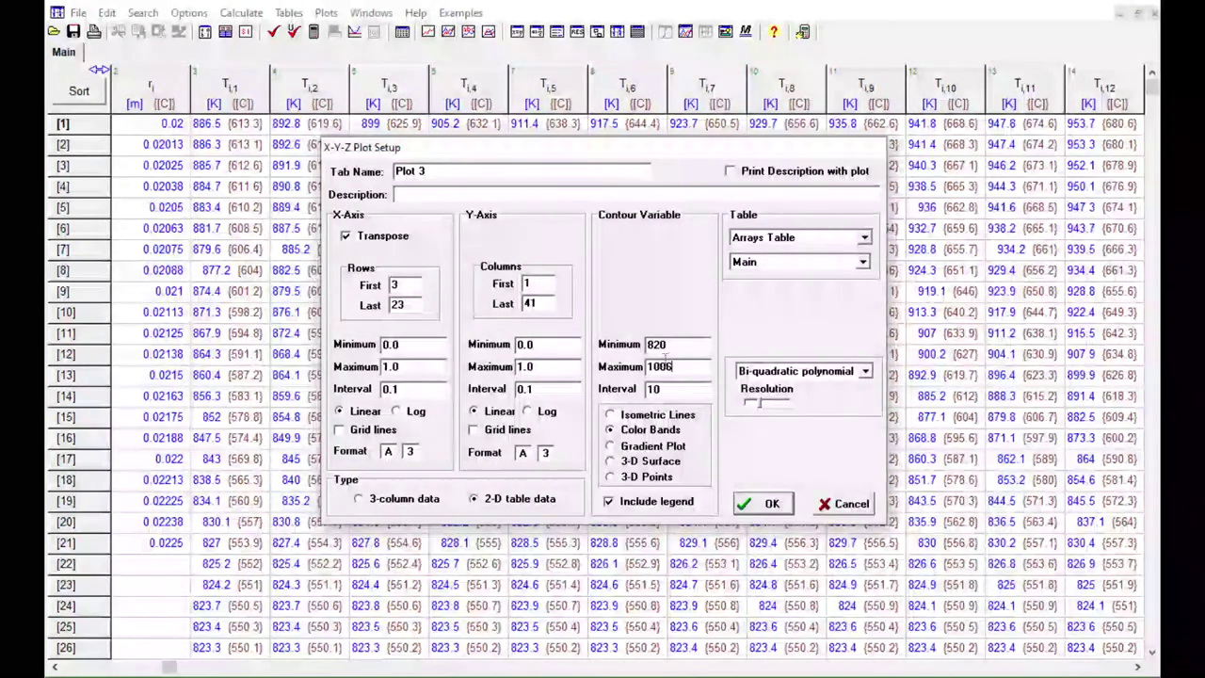
{"action": "left_click", "coordinate": [864, 372]}
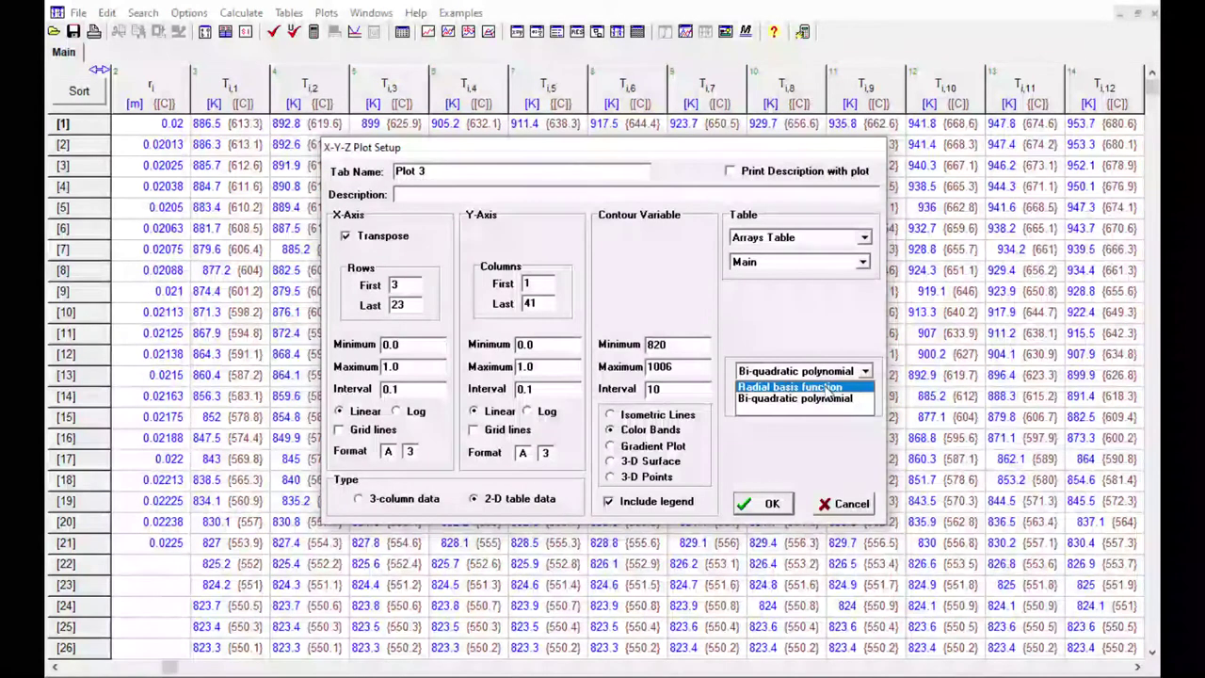
{"action": "left_click", "coordinate": [827, 388]}
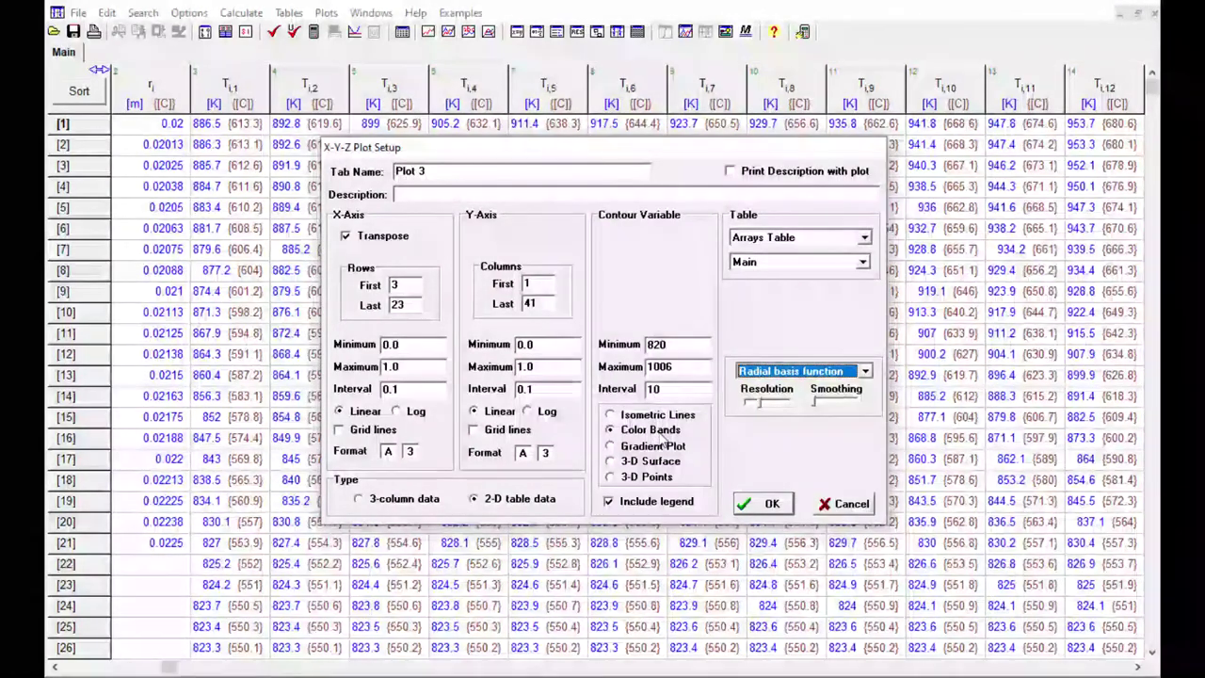
Create the Plot 3 color-band contour and move the drawing tools off its 825.9–1006 legend.
{"action": "left_click", "coordinate": [768, 507]}
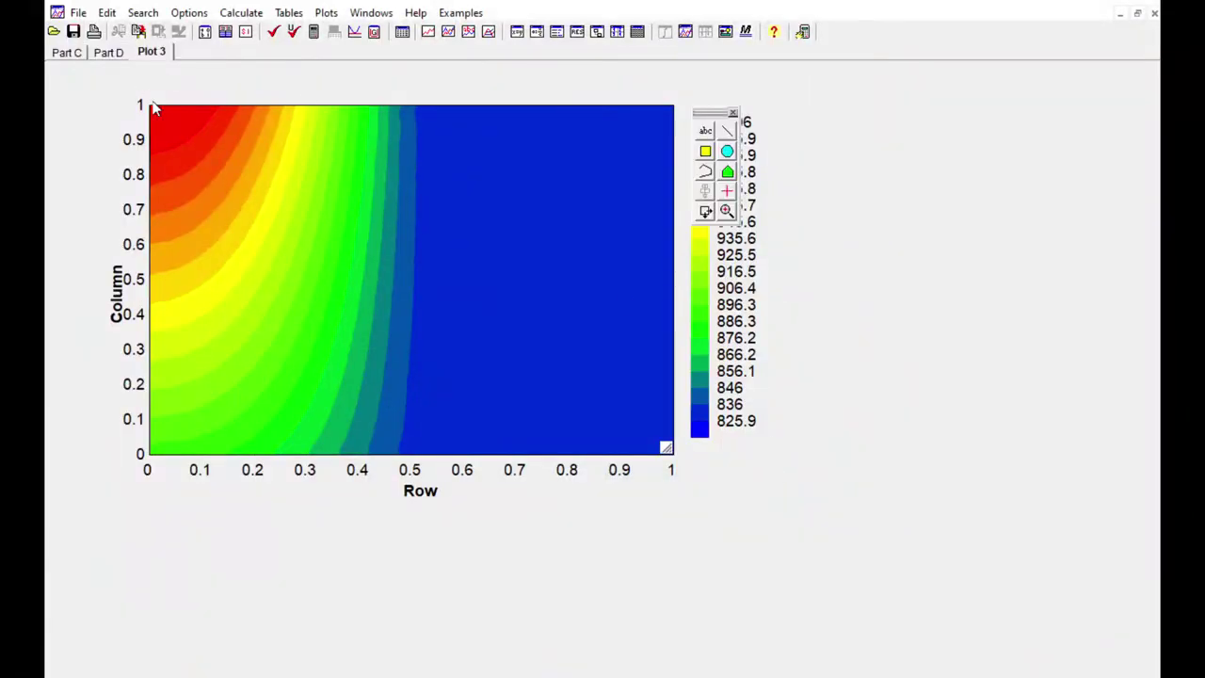
{"action": "left_click_drag", "start_coordinate": [706, 114], "coordinate": [793, 114]}
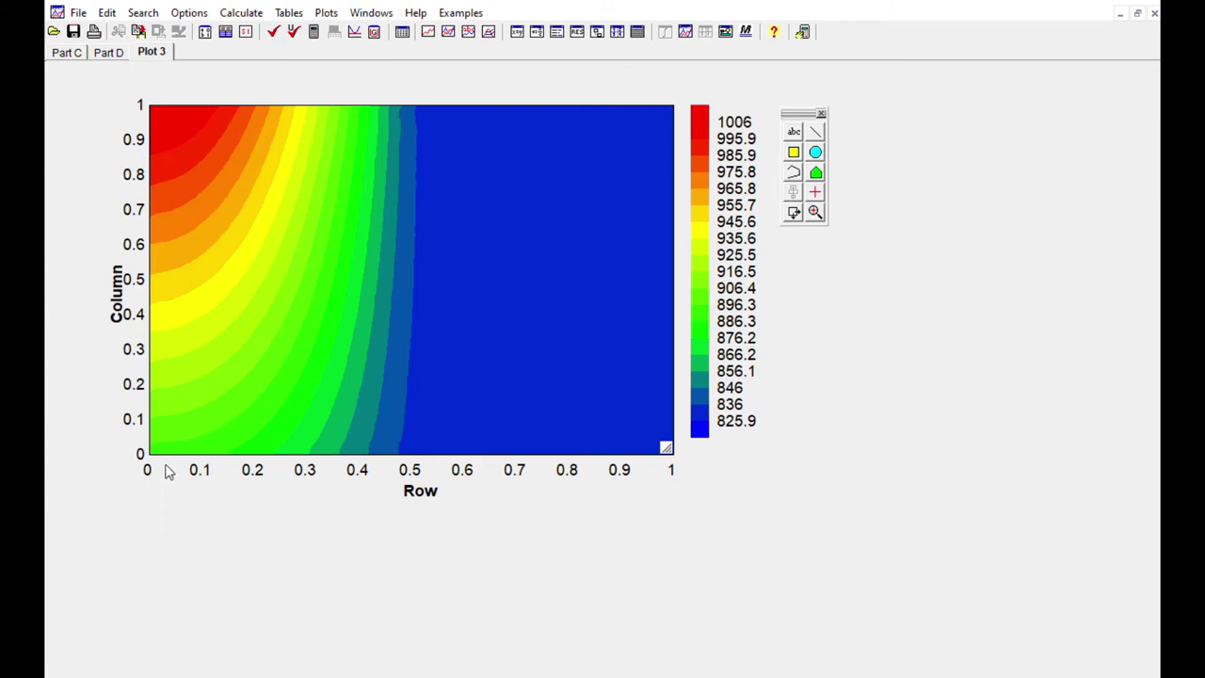
Reverse the Column (vertical) axis so it runs top to bottom.
{"action": "double_click", "coordinate": [136, 215]}
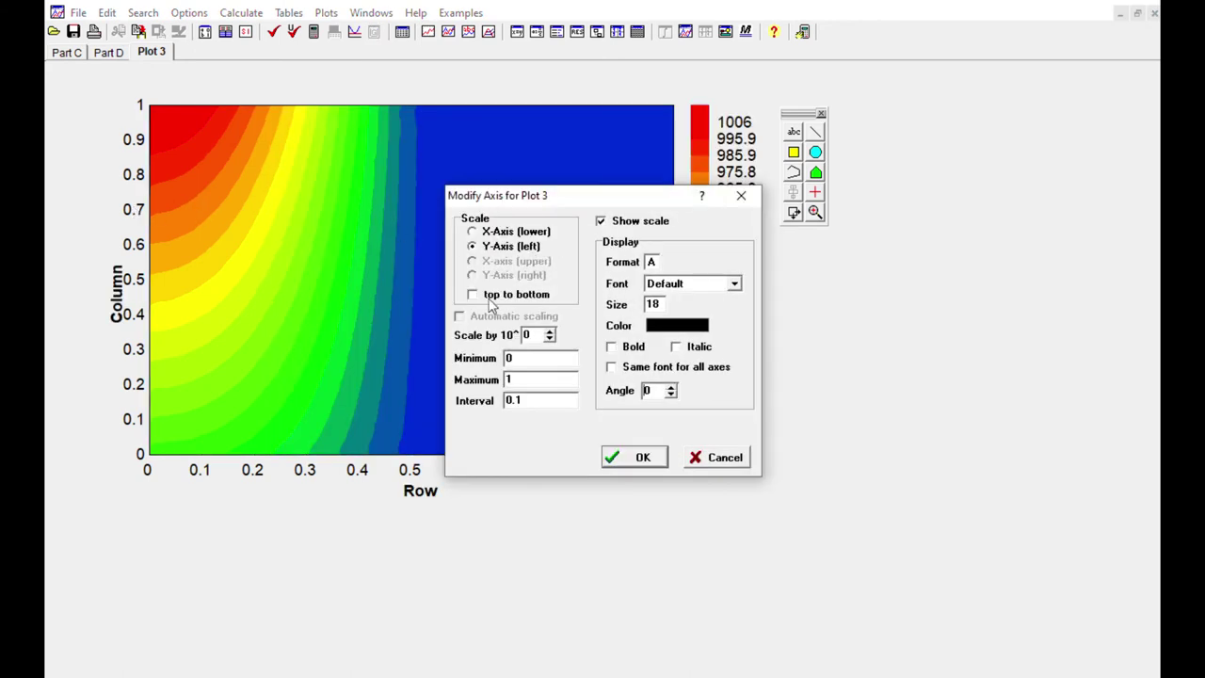
{"action": "left_click", "coordinate": [474, 295]}
{"action": "left_click", "coordinate": [636, 459]}
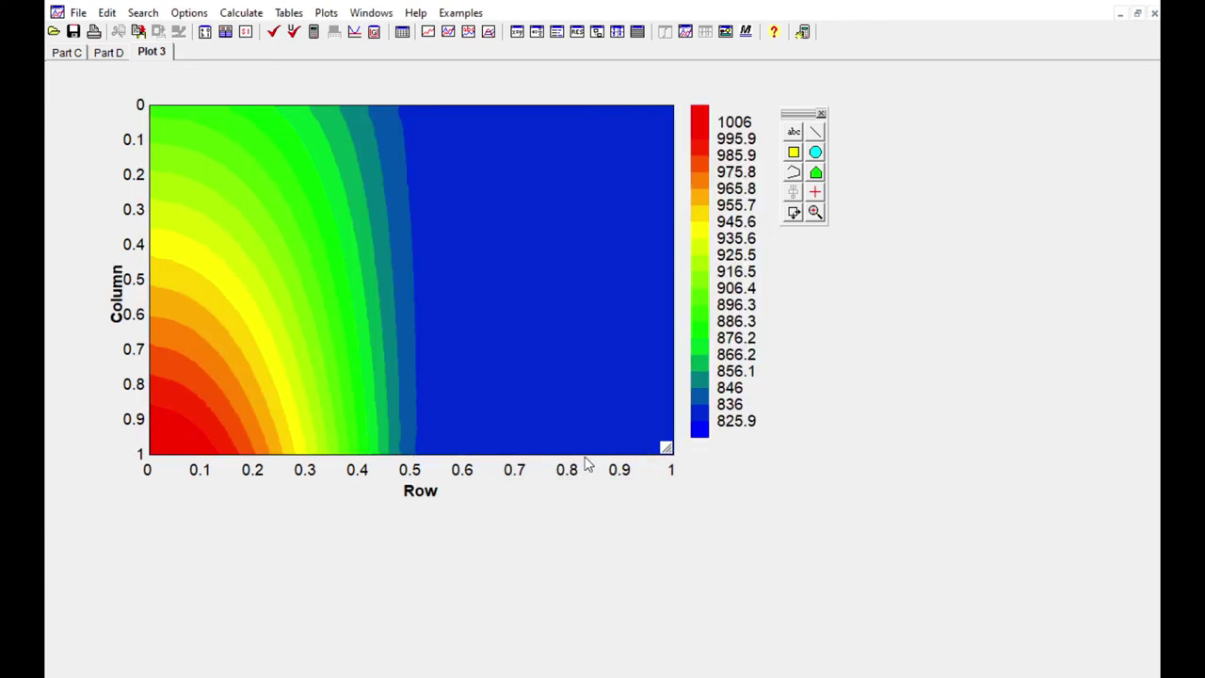
Reverse the Row (horizontal) axis so it runs right to left.
{"action": "double_click", "coordinate": [469, 473]}
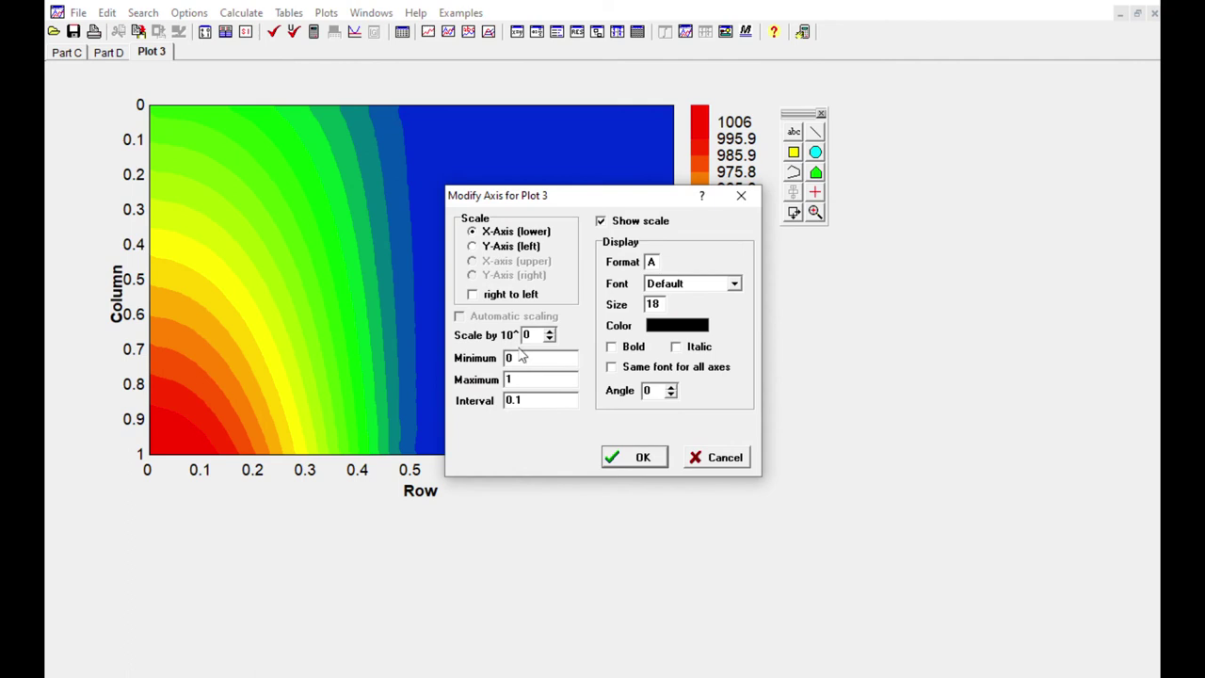
{"action": "left_click", "coordinate": [509, 301]}
{"action": "left_click", "coordinate": [647, 461]}
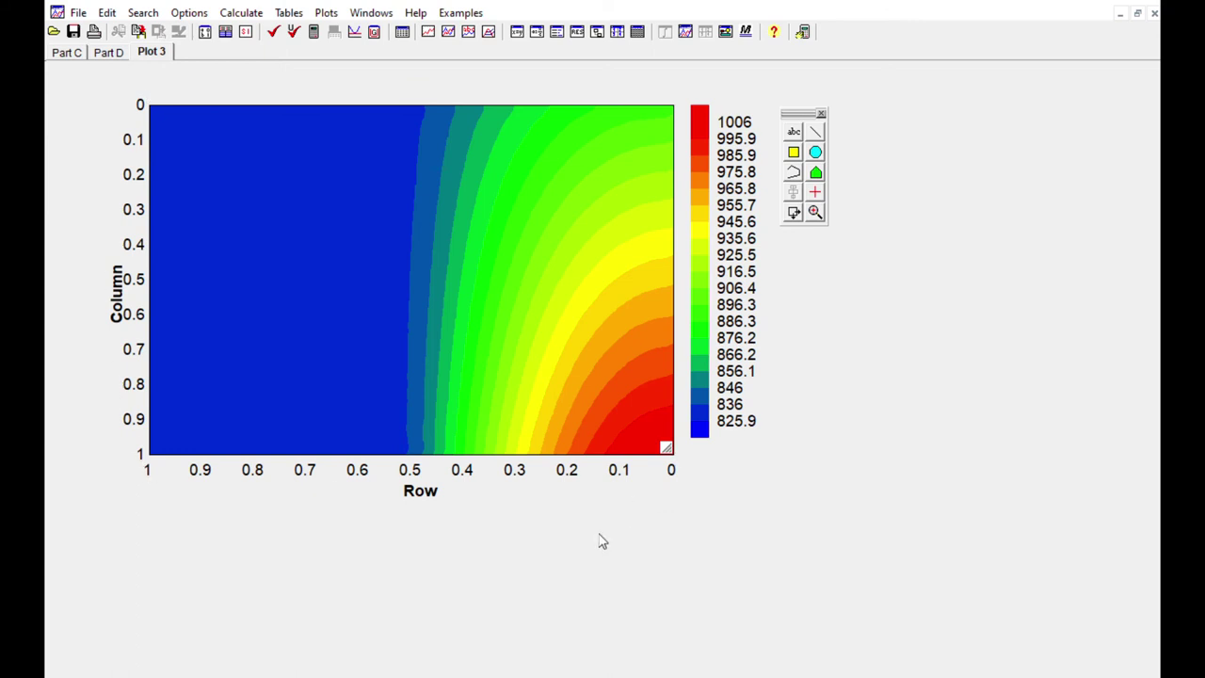
Resize Plot 3 wider and shorter, leaving legend labels 1006, 916.5 and 825.9.
{"action": "left_click_drag", "start_coordinate": [667, 449], "coordinate": [783, 407]}
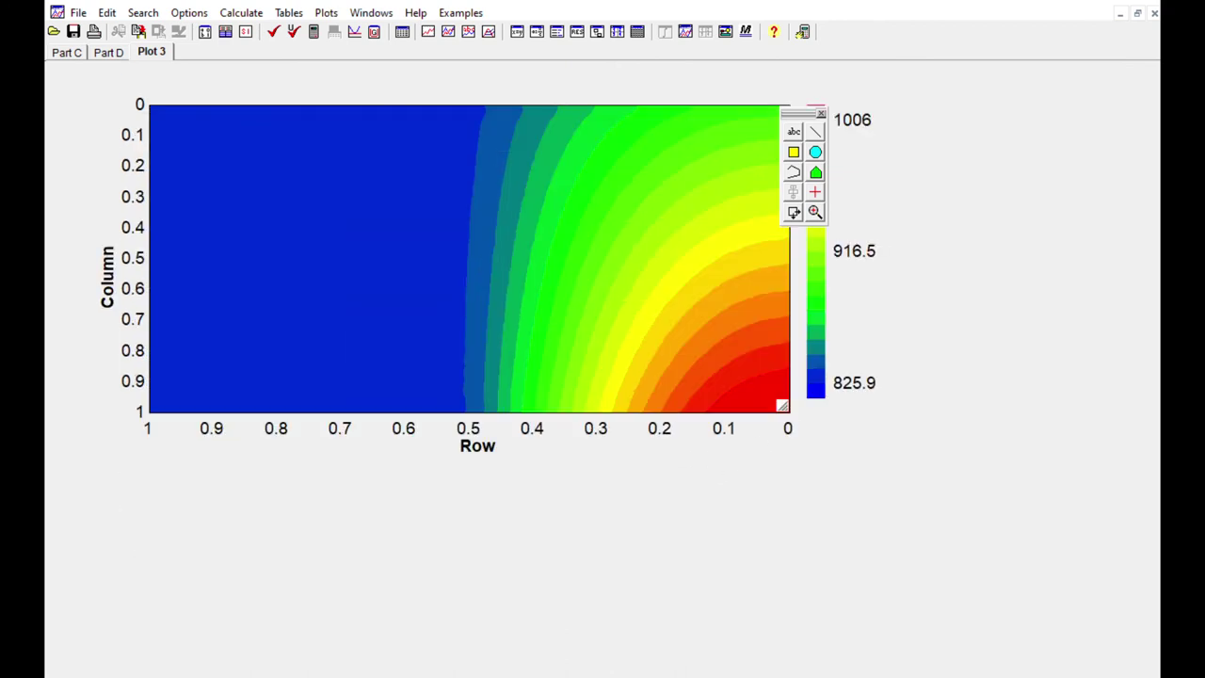